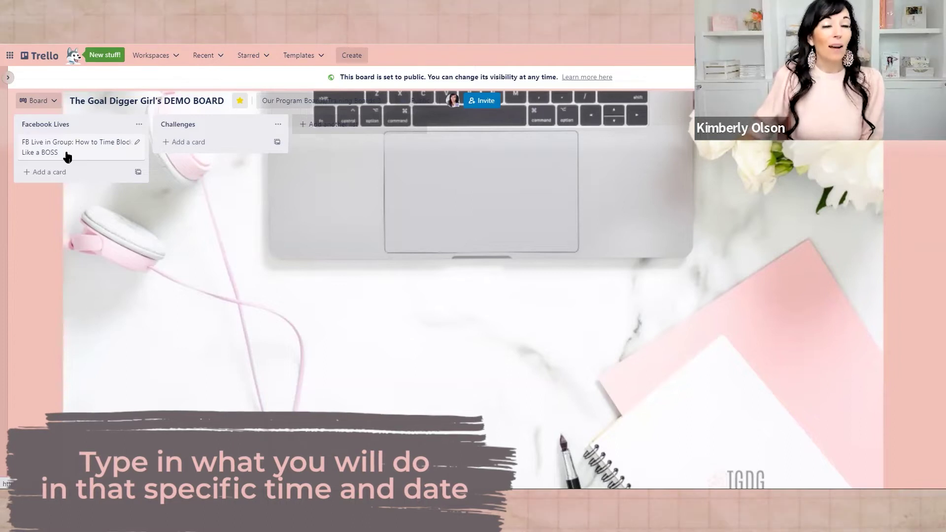
click(66, 152)
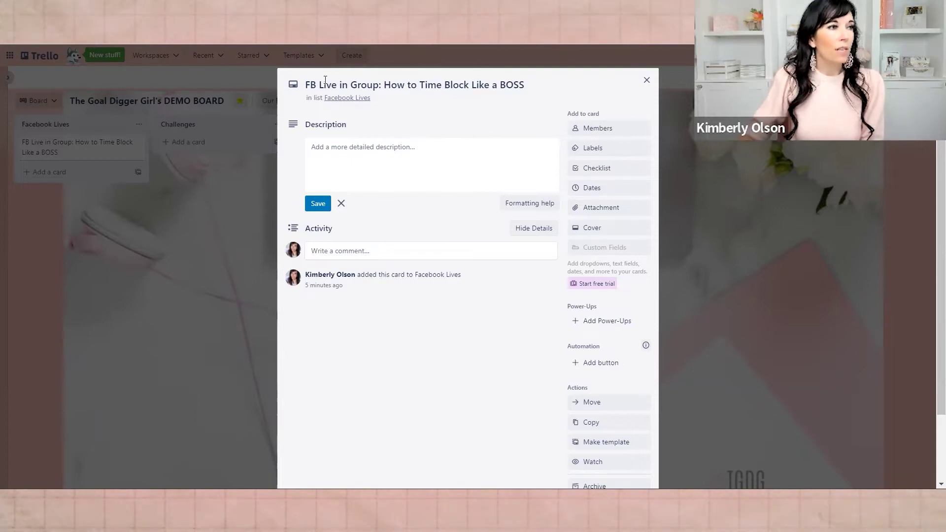
drag(309, 85, 379, 85)
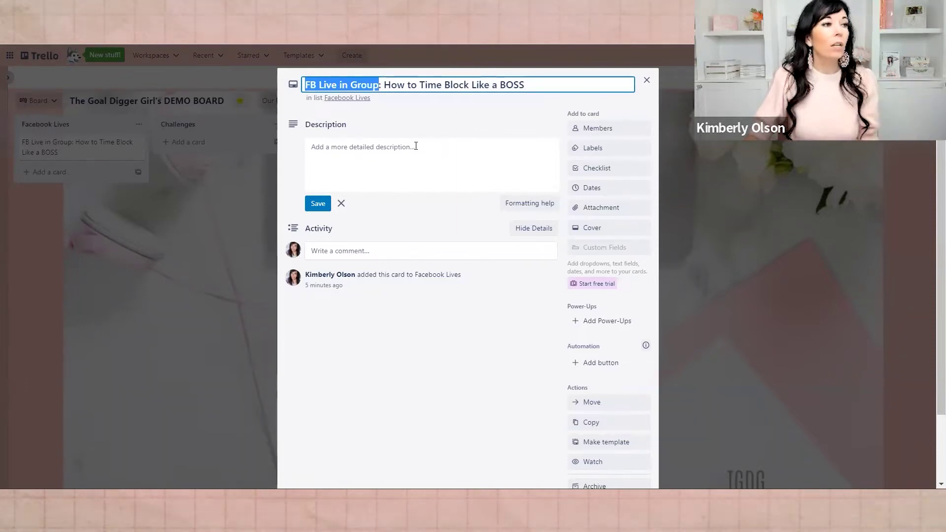
click(433, 120)
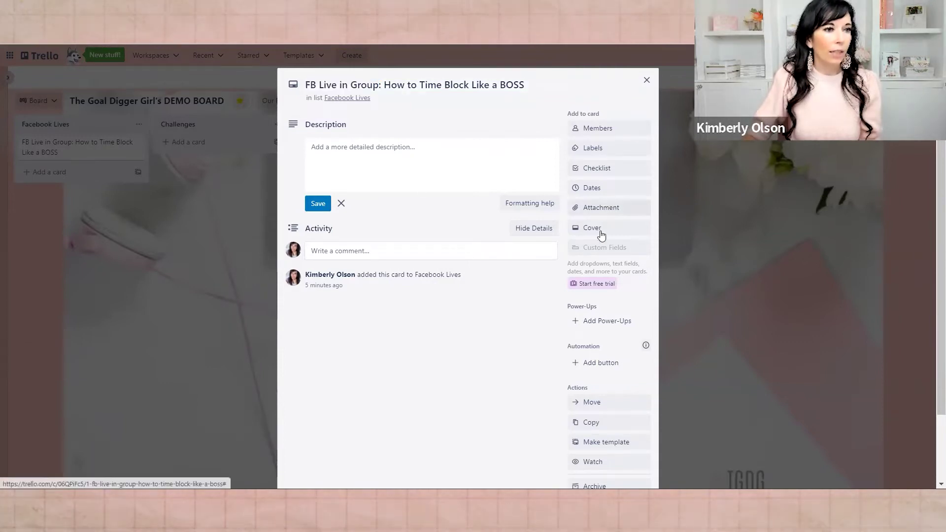
Give the FB Live card a due date of September 7, 2022 at 1:00 PM and close it.
click(599, 189)
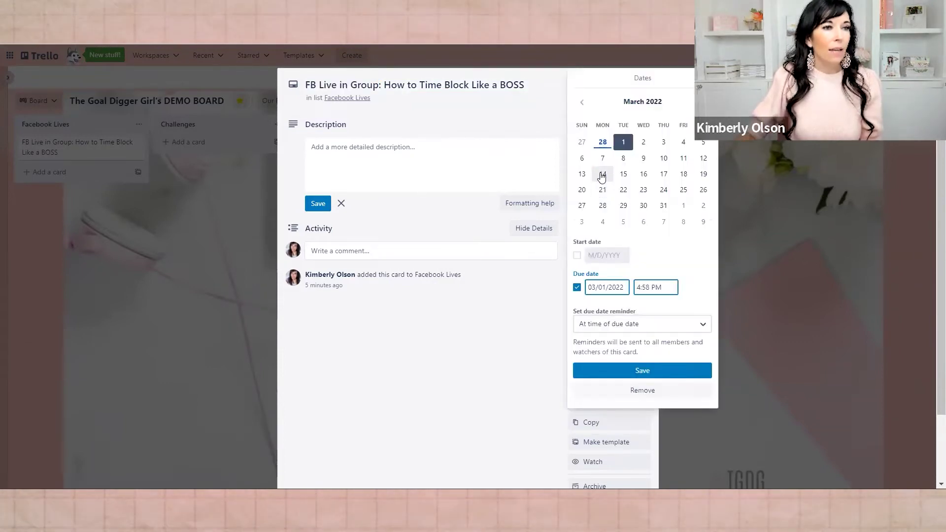
click(703, 102)
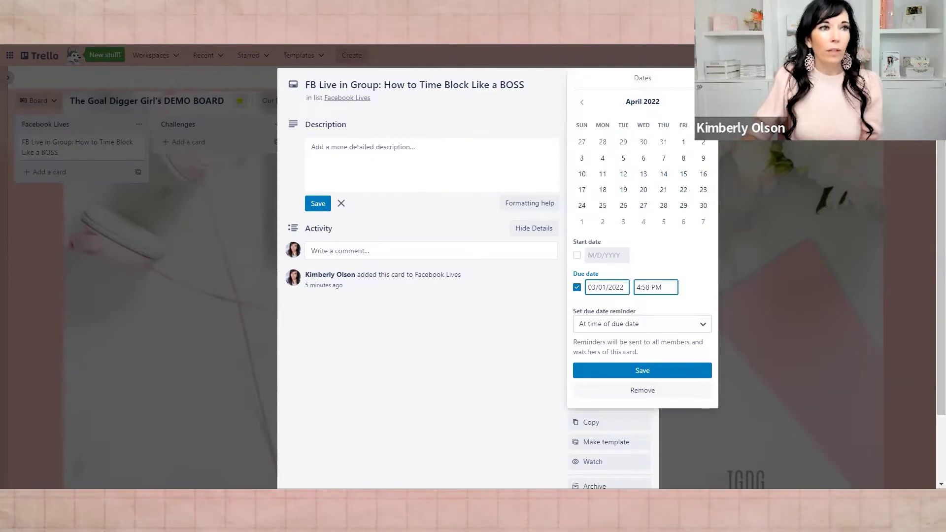
click(703, 101)
click(704, 102)
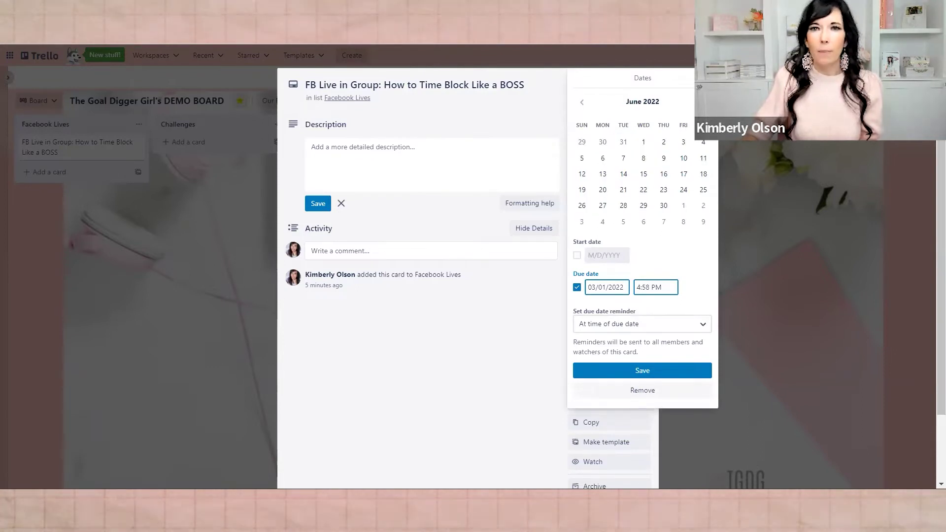
click(703, 101)
click(703, 101)
click(703, 102)
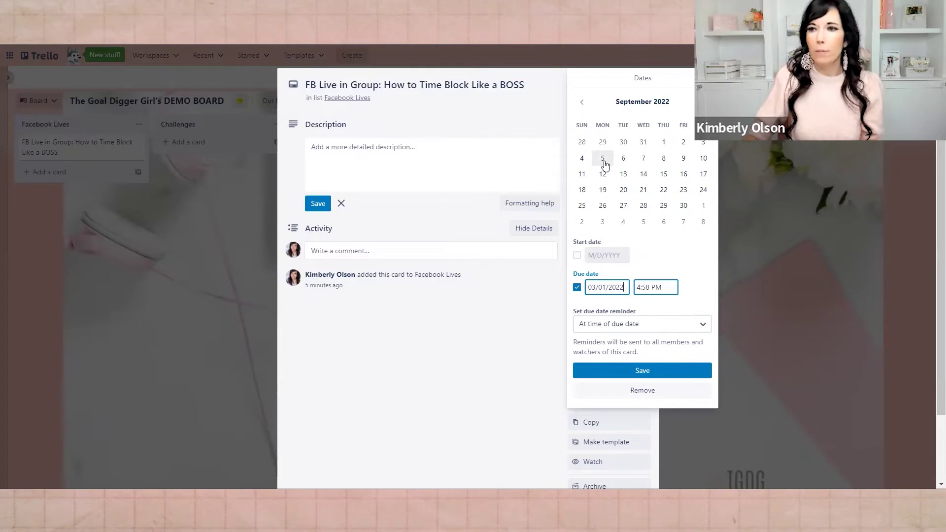
click(643, 158)
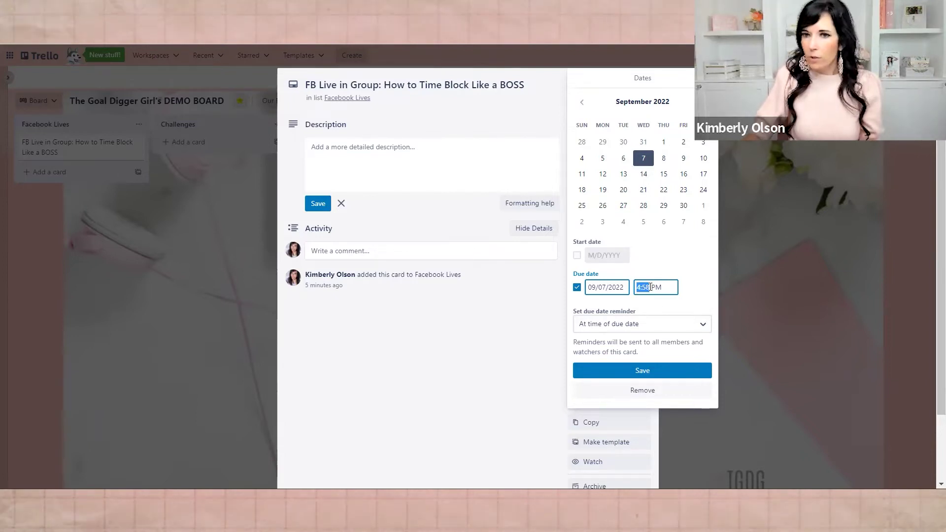
text(1)
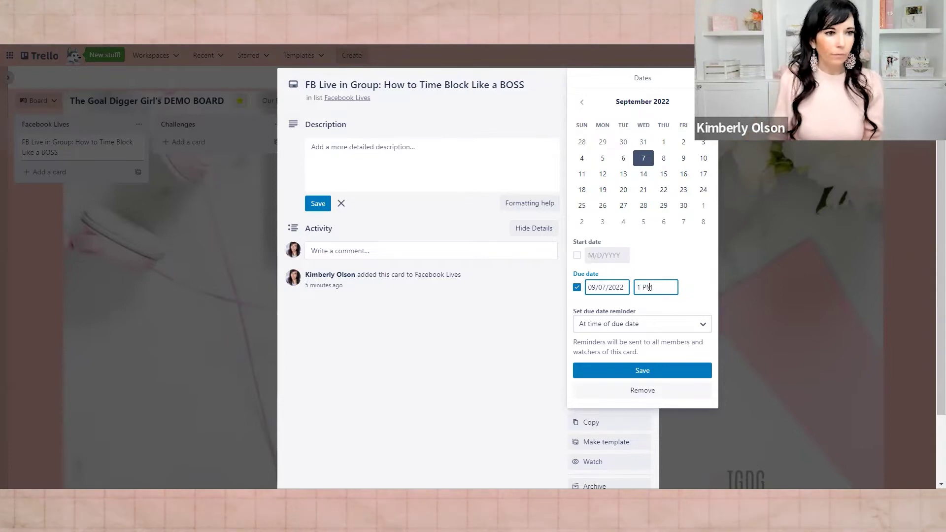
text(:00)
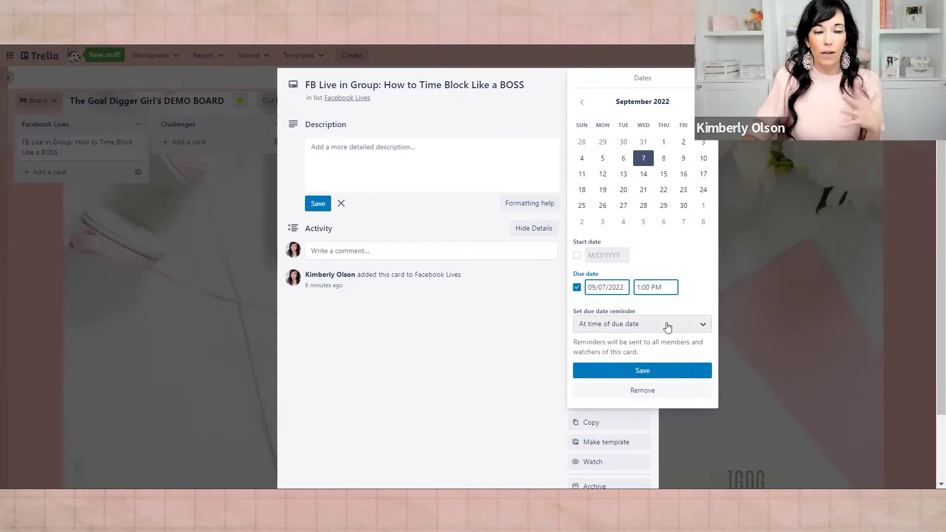
click(652, 369)
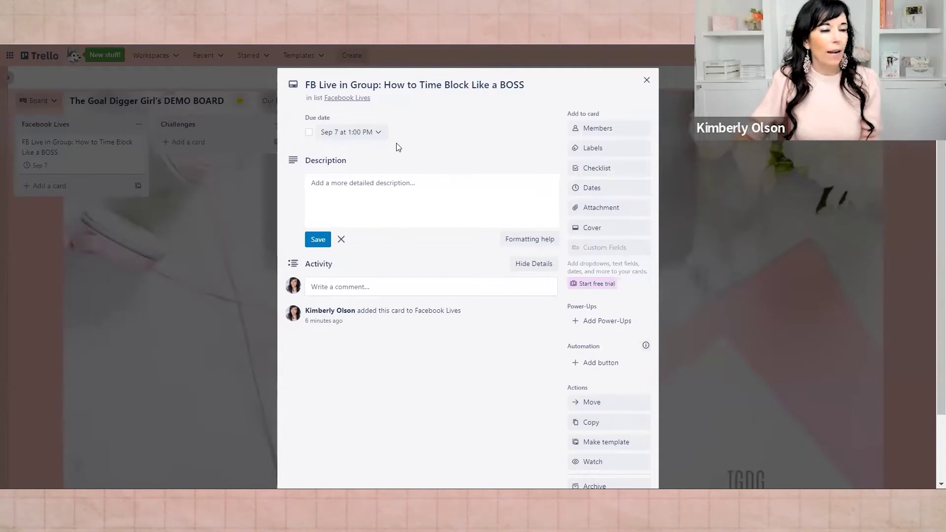
click(222, 363)
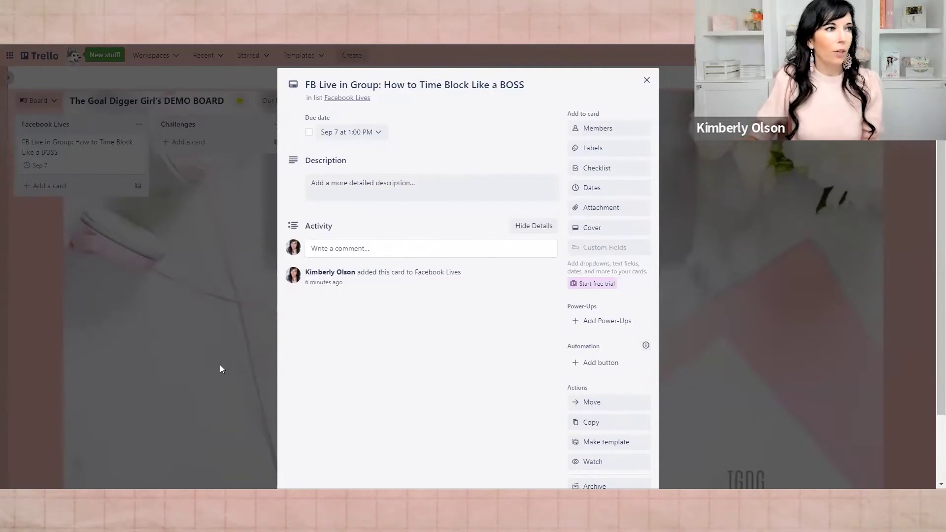
Search the Power-Ups directory for 'calendar' and add the Calendar Power-Up to the board.
click(247, 297)
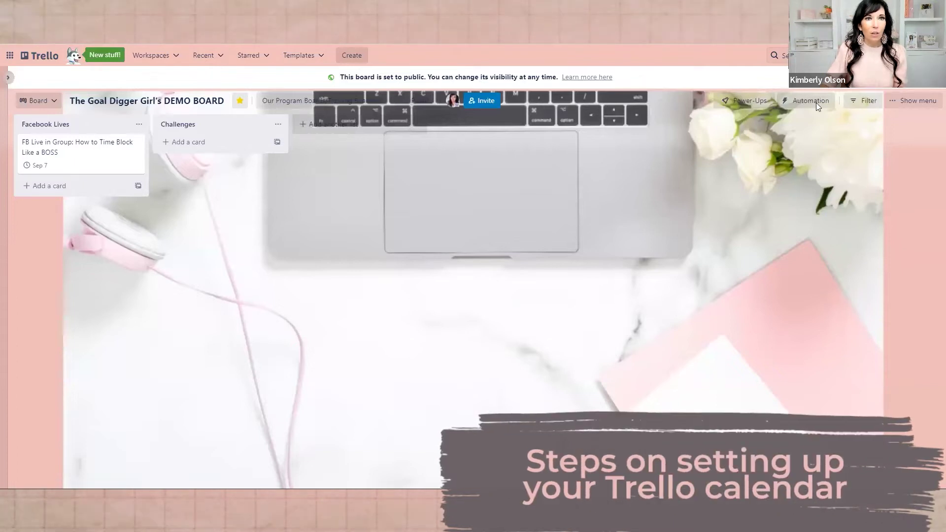
click(750, 102)
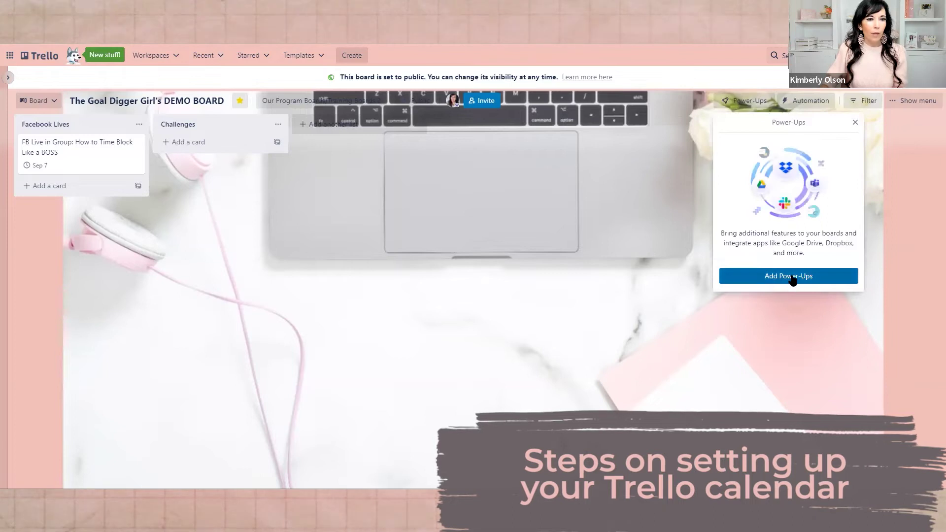
click(792, 277)
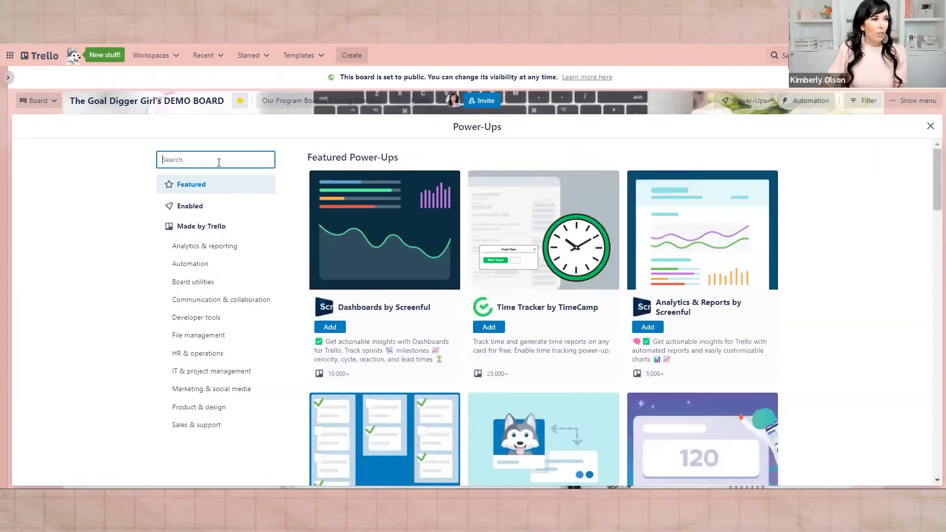
text(cale)
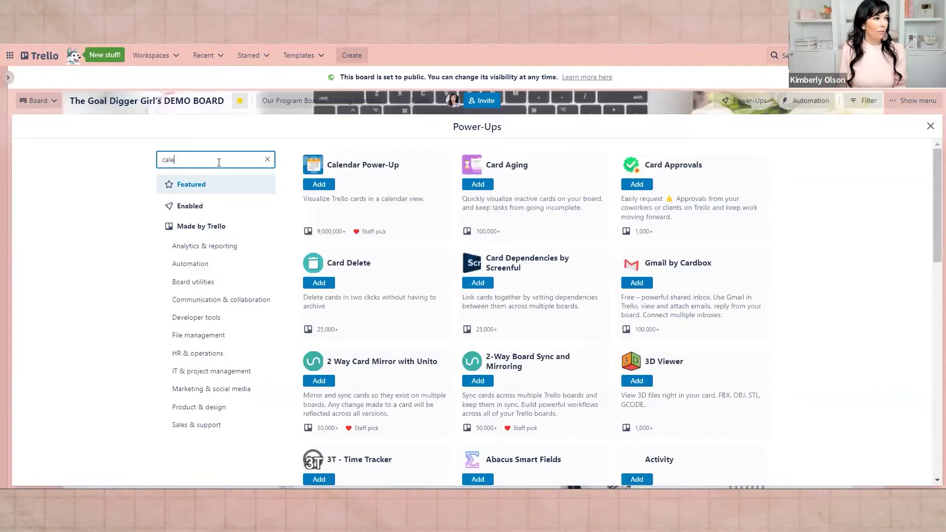
text(ndar)
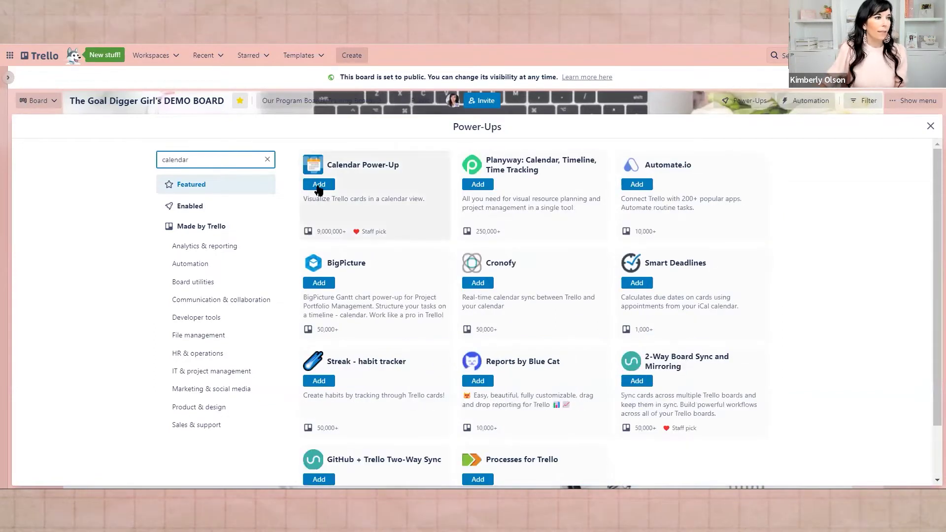
click(319, 185)
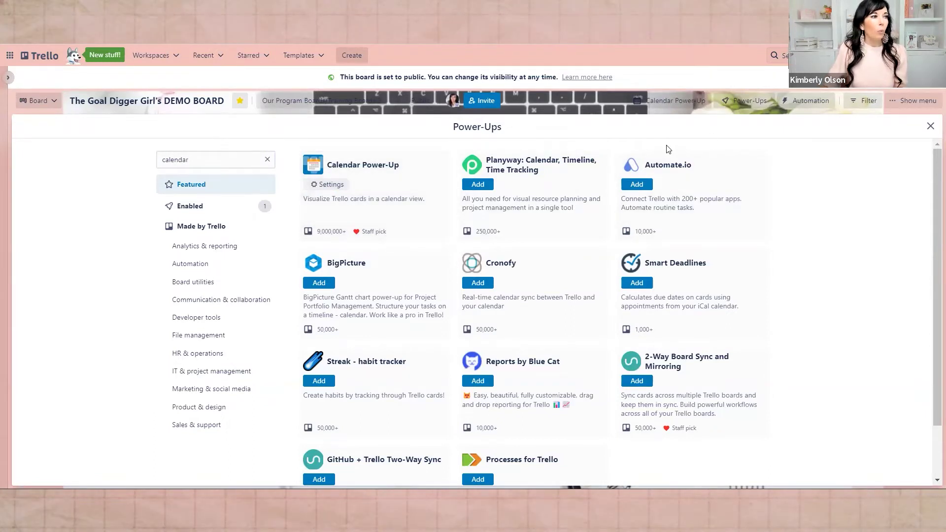
Show the board's monthly calendar view and bring up the Calendar Power-Up sync settings.
click(676, 102)
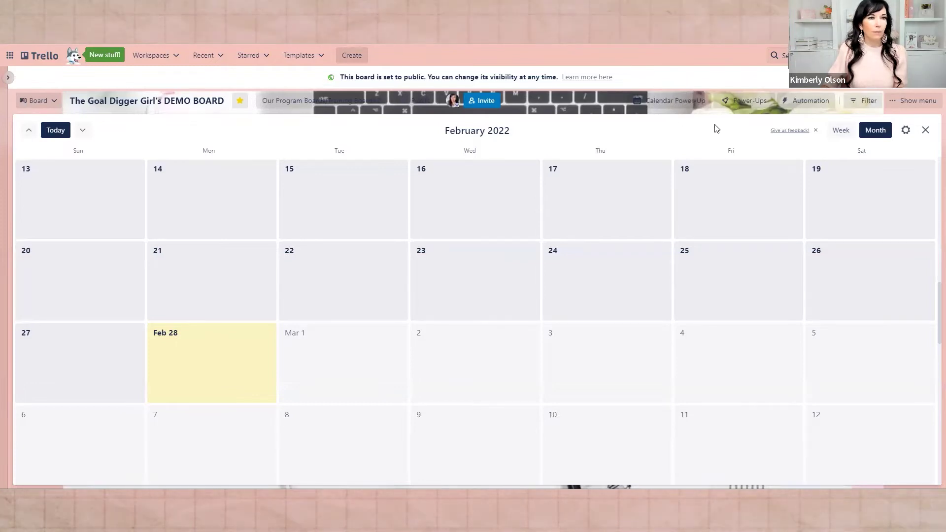
click(905, 132)
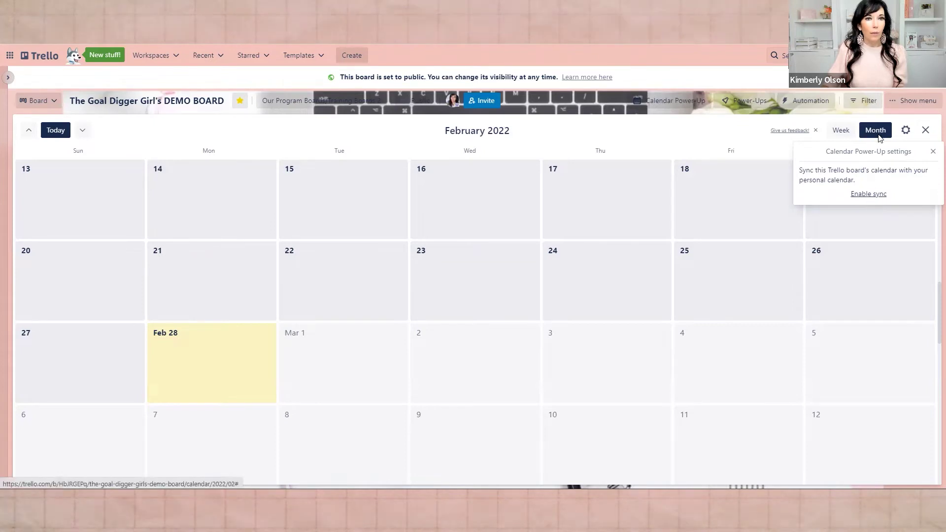
Enable calendar sync, copy the iCalendar feed URL, and close the calendar view.
click(884, 197)
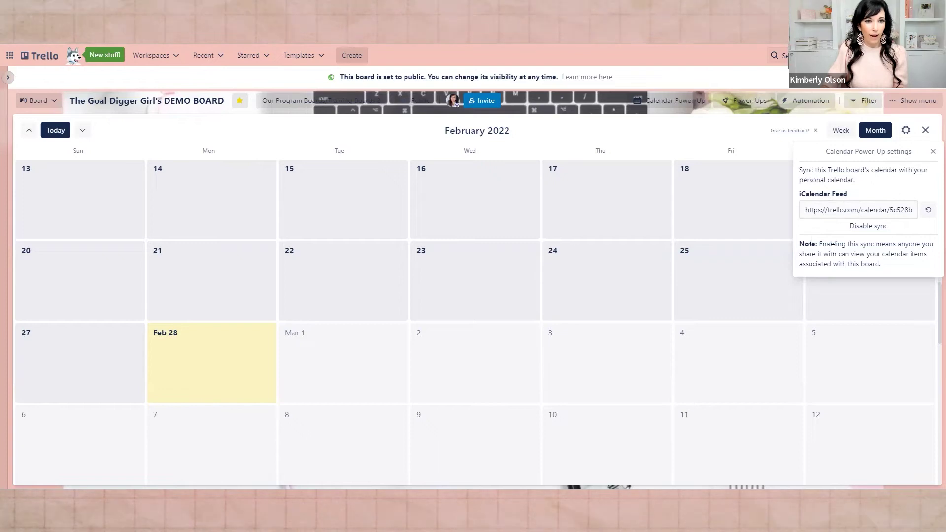
click(805, 210)
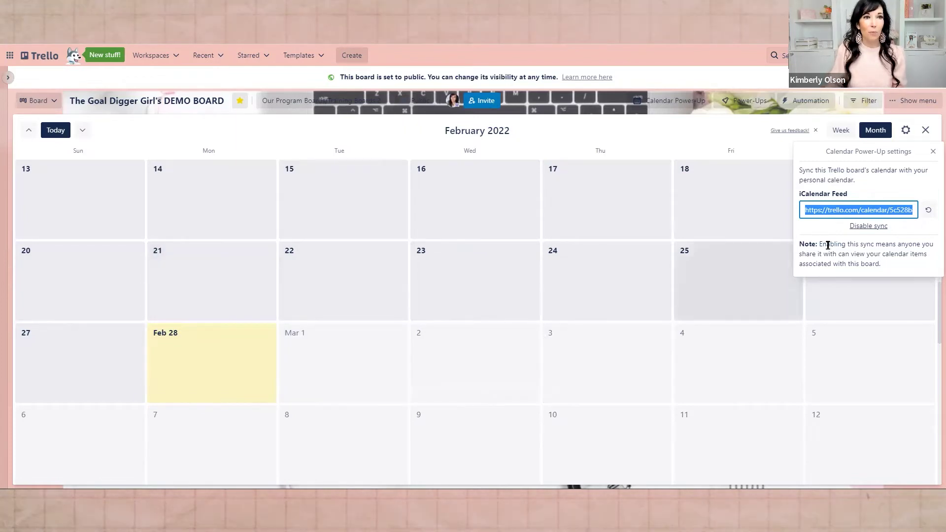
click(655, 103)
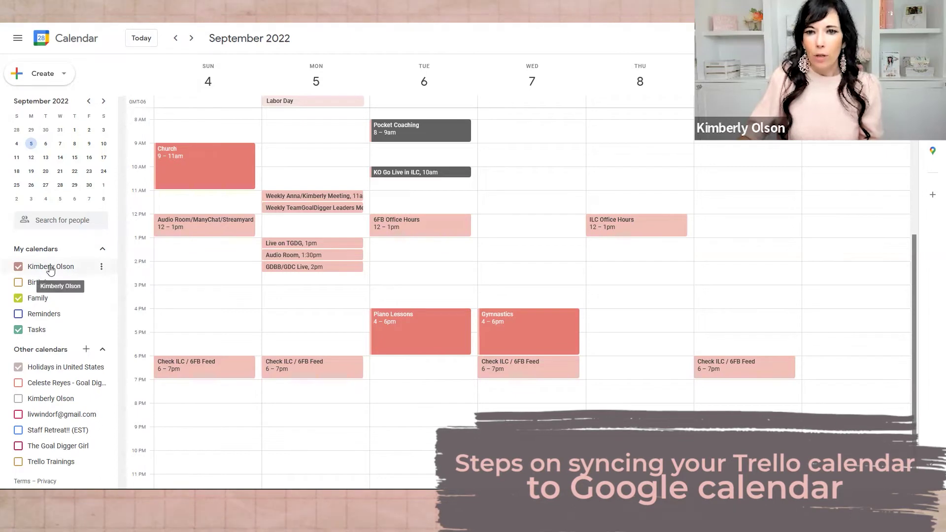
Add the copied Trello iCalendar feed URL as a Google Calendar subscription, then return to the week view.
click(103, 267)
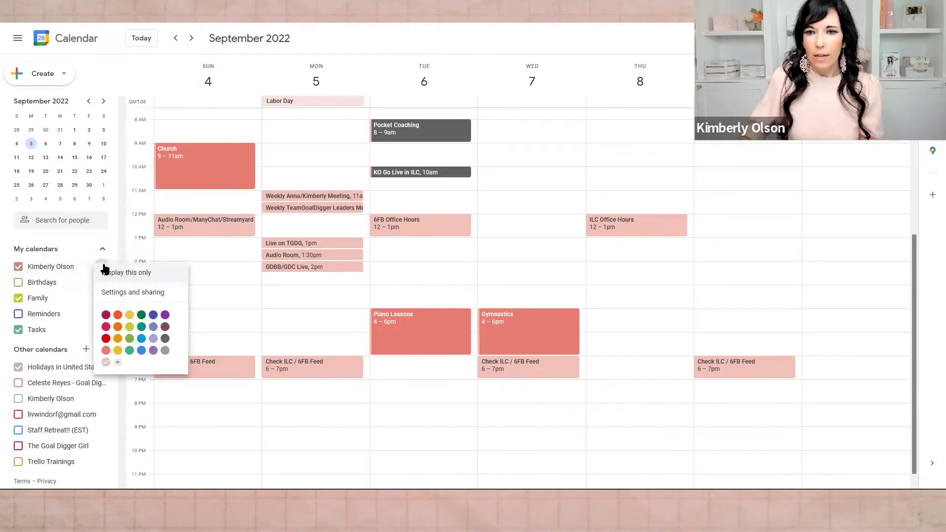
click(133, 293)
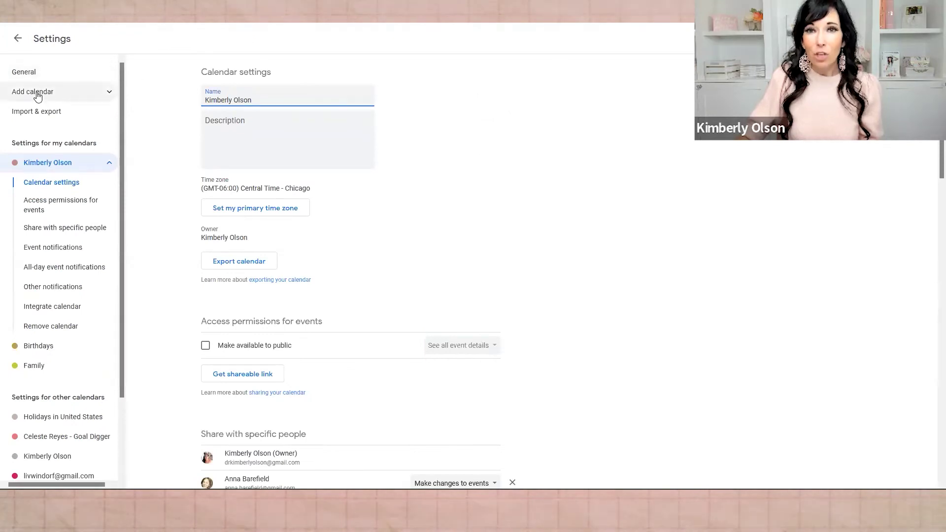
click(61, 93)
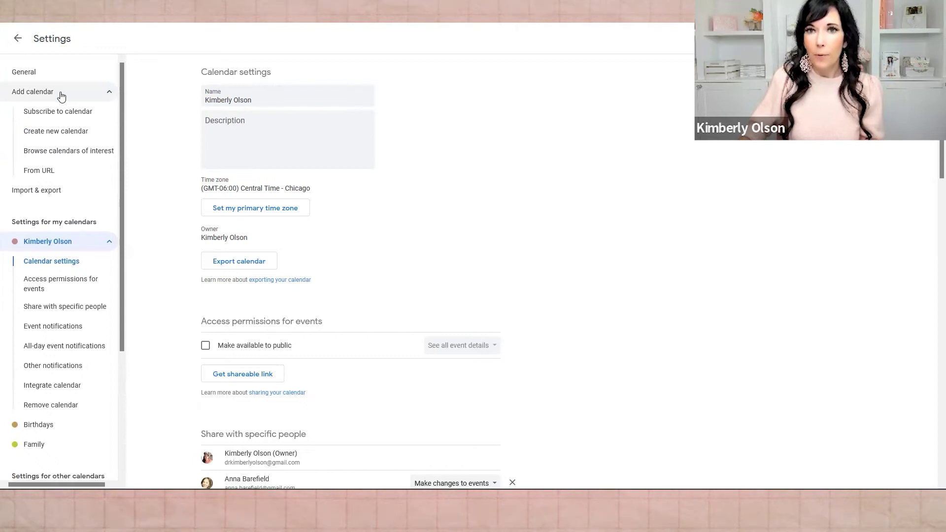
click(78, 170)
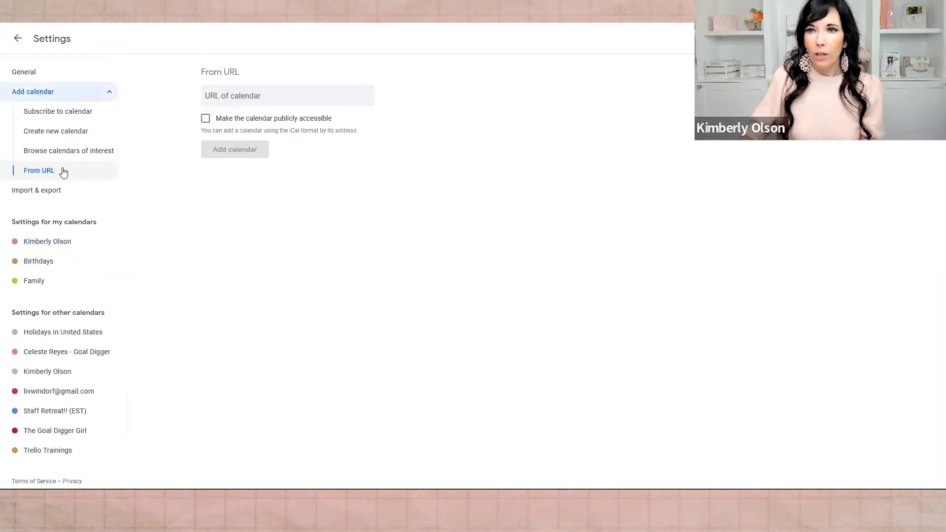
key(ctrl+v)
click(250, 157)
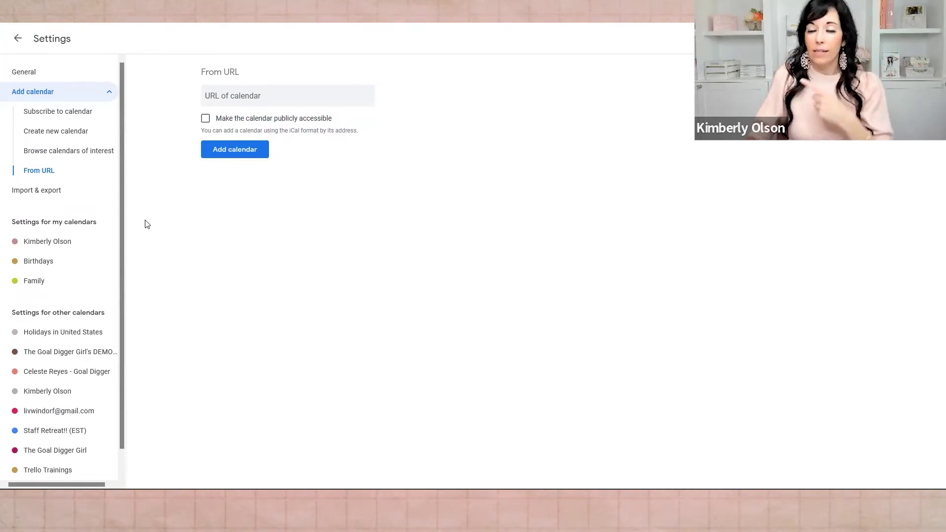
click(19, 40)
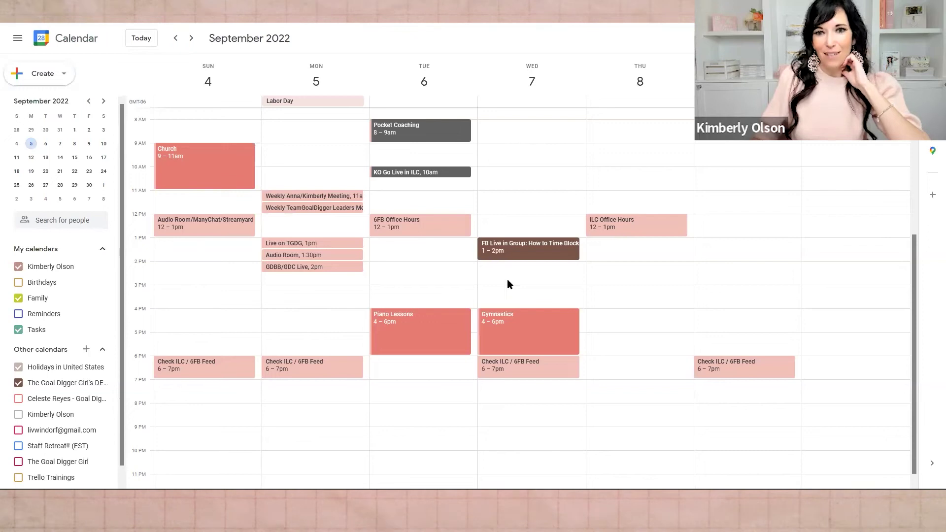
Open the Wednesday, September 7 FB Live event to see its 1–2pm time and Trello card link.
click(525, 249)
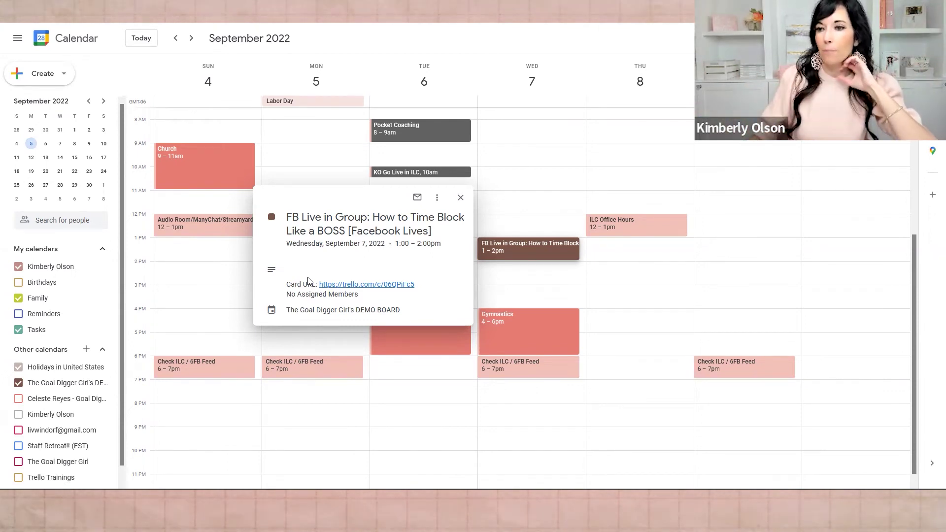
Follow the event's Card URL to the Trello card due Sep 7 at 1:00 PM, then close it.
click(329, 286)
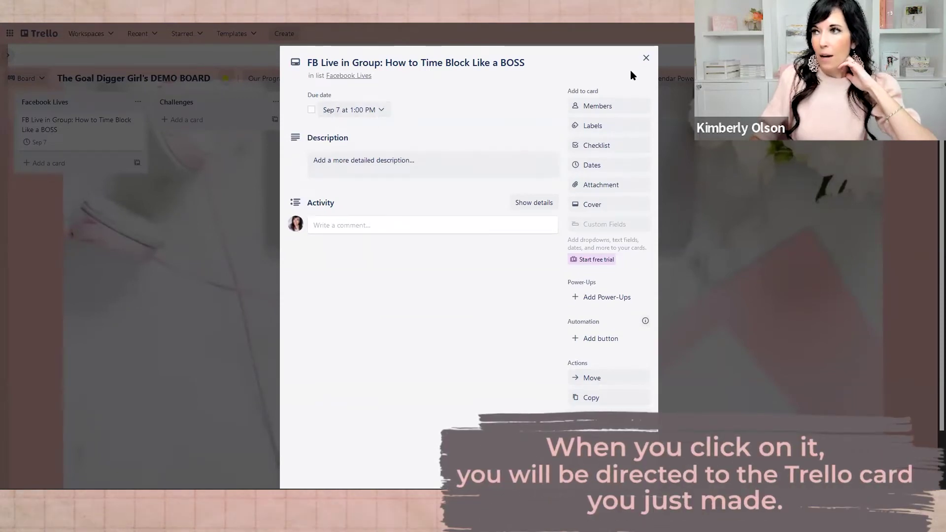
click(275, 220)
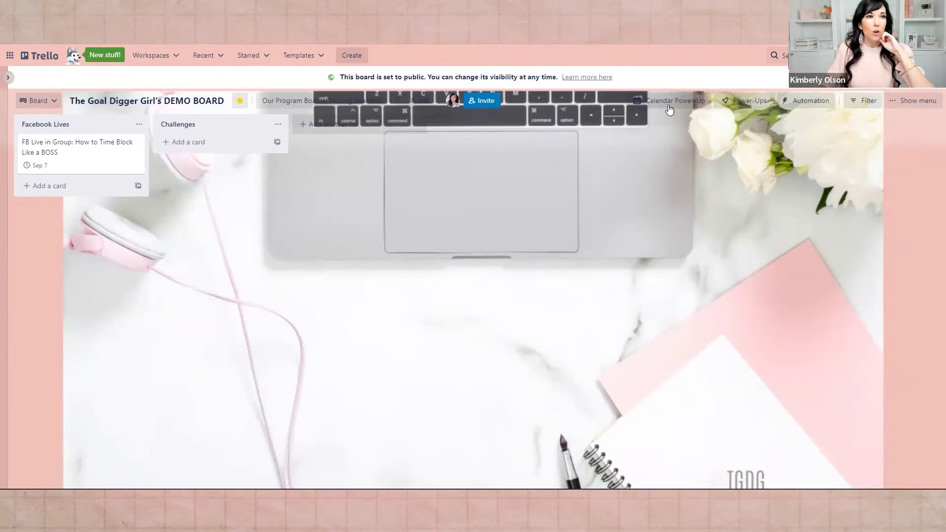
Search the Power-Ups directory for 'cron' and add the Cronofy Power-Up to the board.
click(757, 101)
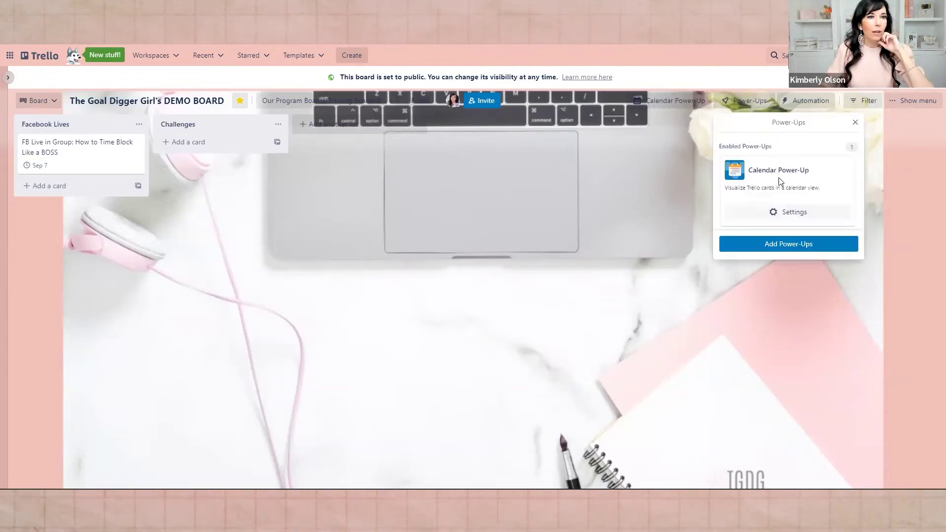
click(801, 244)
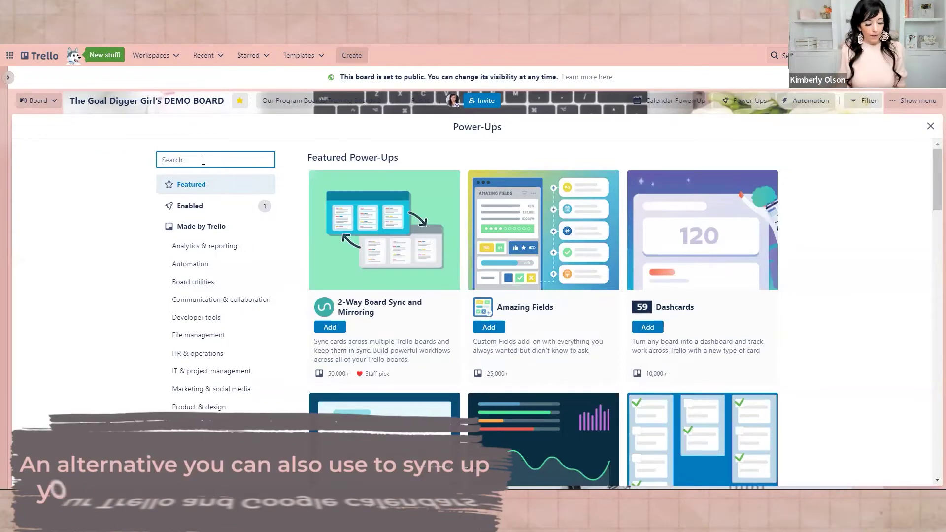
text(cron)
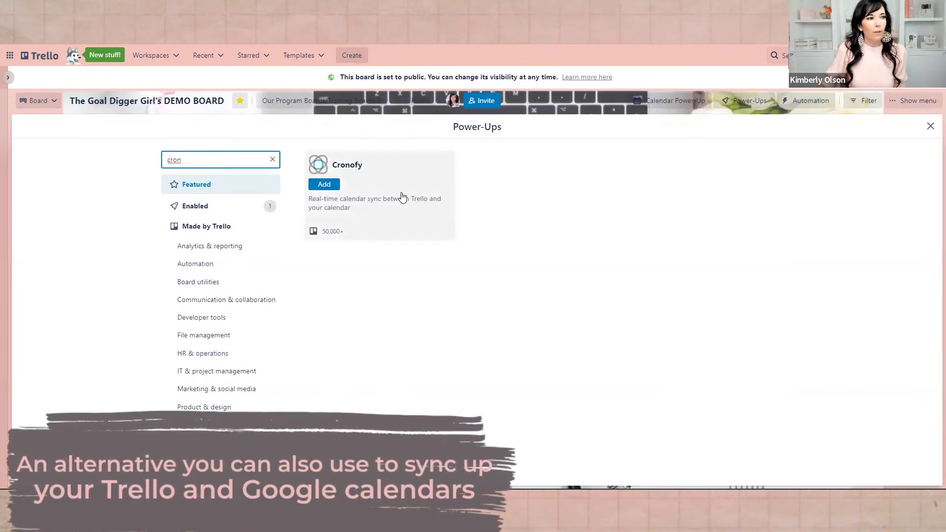
click(324, 186)
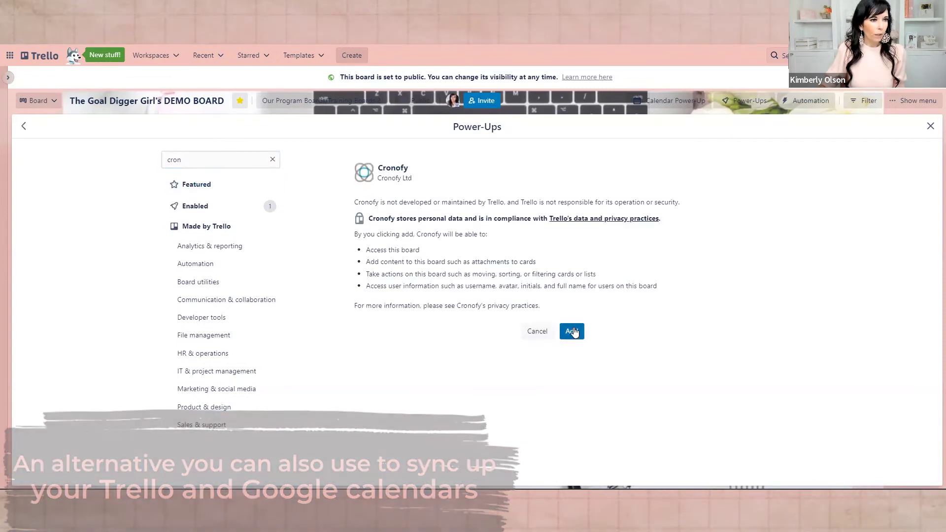
click(571, 331)
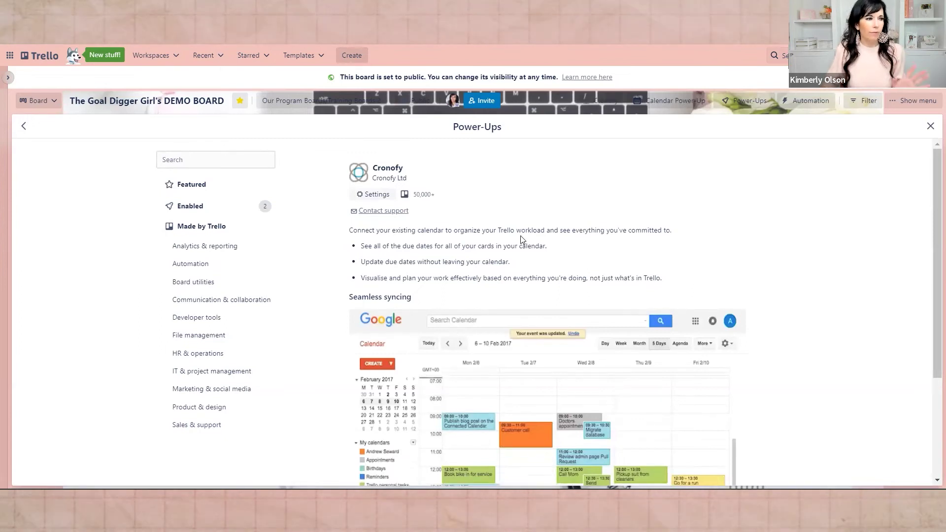
Bring up the Settings options for the Cronofy Power-Up.
scroll(542, 296, down, 3)
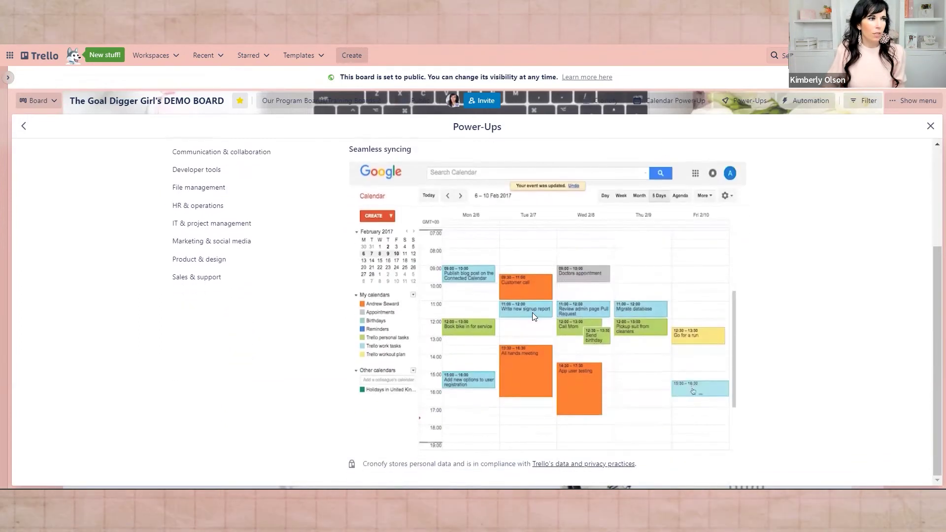
scroll(527, 296, up, 3)
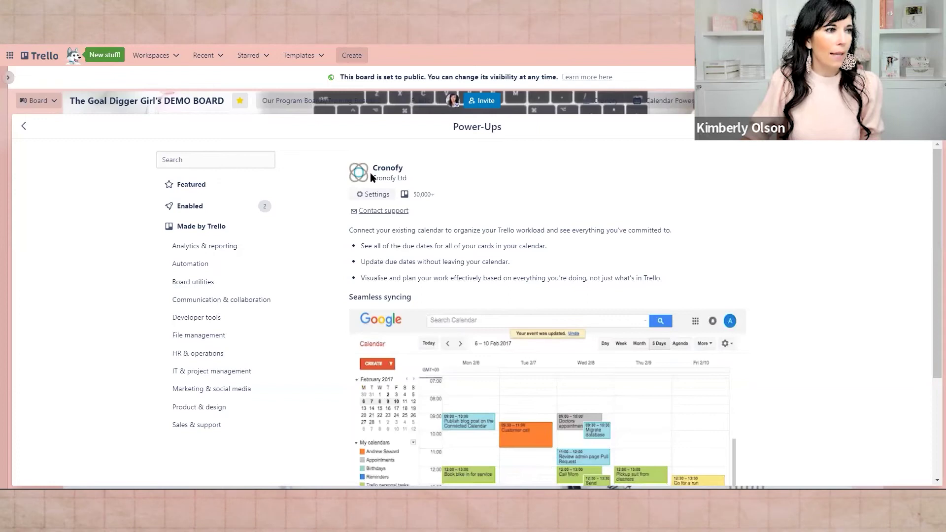
click(375, 197)
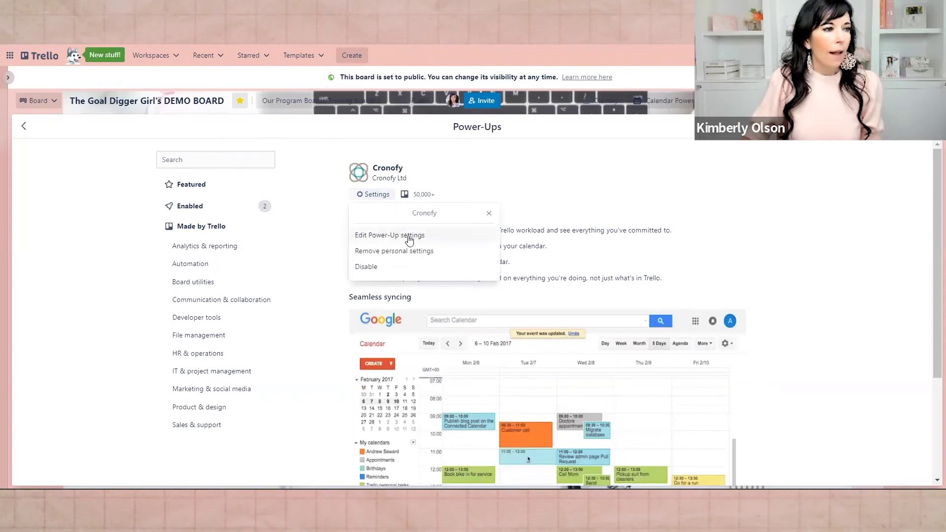